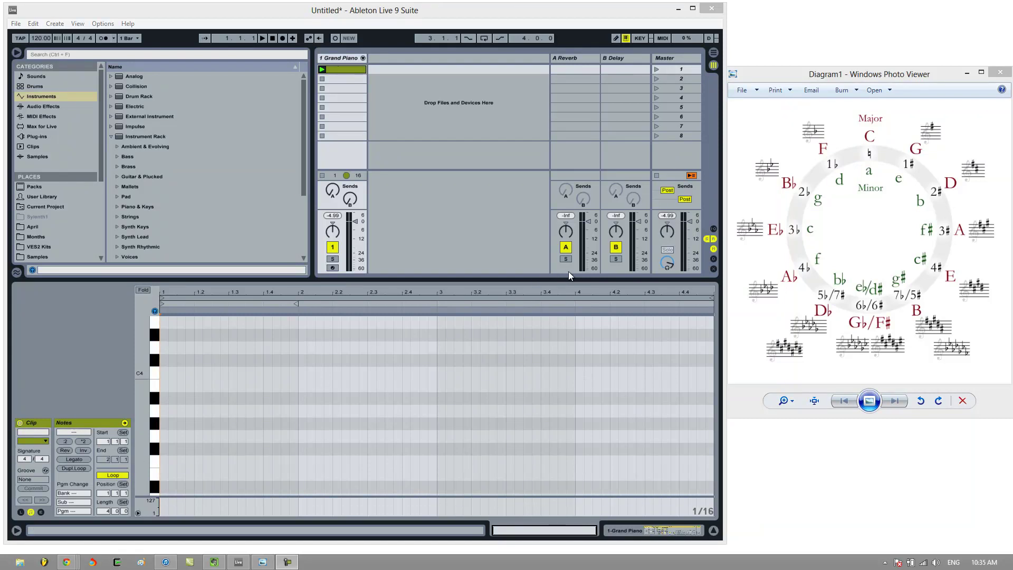
- Look over the circle of fifths diagram, then return to the Live set
click(846, 78)
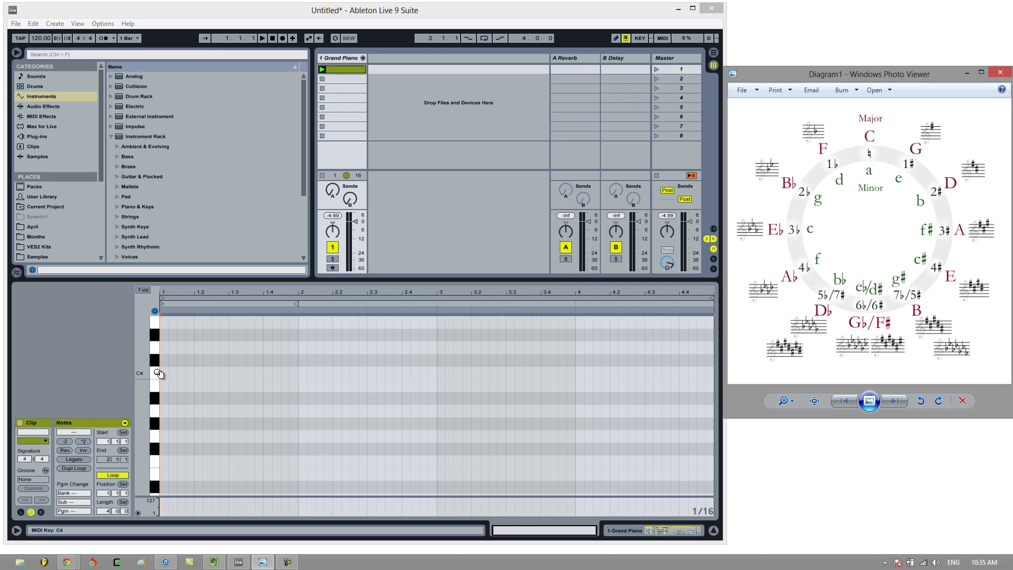
scroll(141, 395, up, 3)
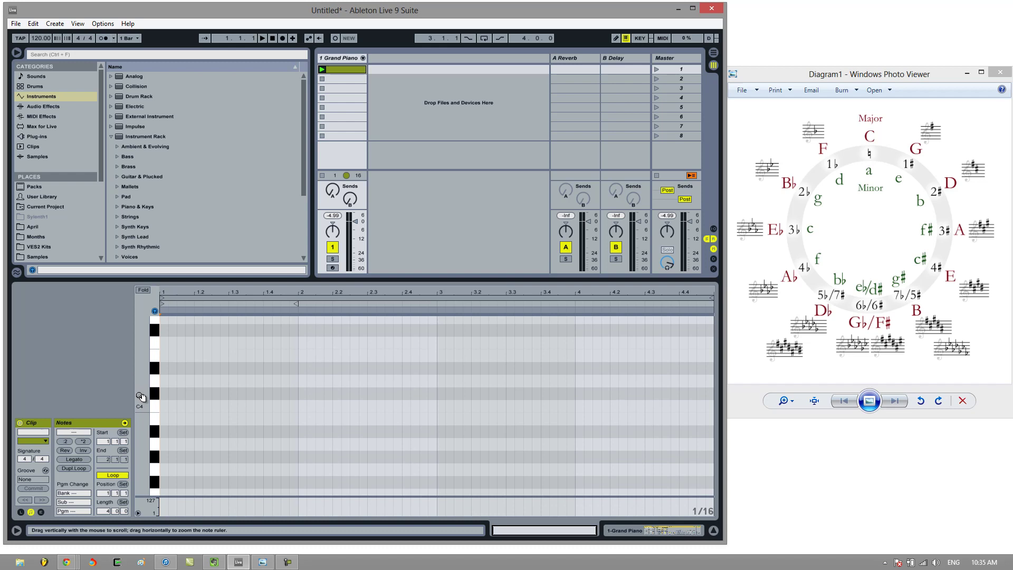
scroll(136, 416, down, 6)
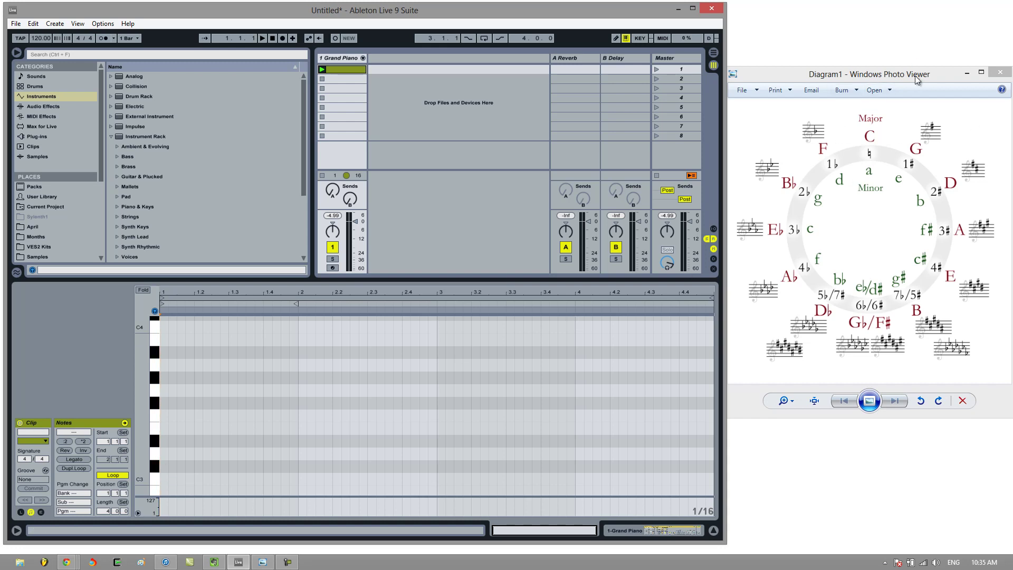
click(570, 318)
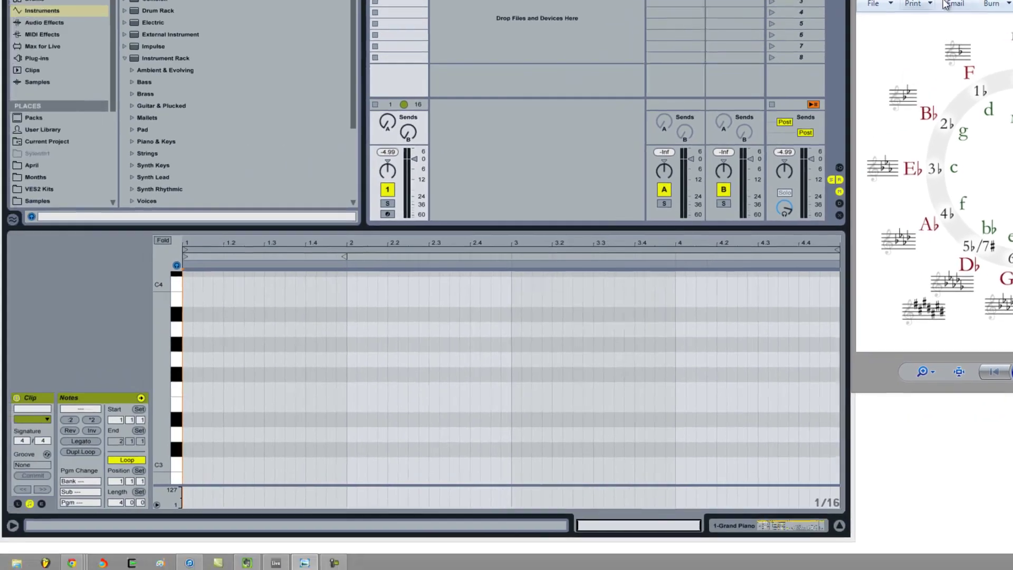
- Draw one-bar C3 and G3 notes in bar 1 and audition the pitches on the piano keys
drag(193, 460, 353, 460)
scroll(354, 457, down, 1)
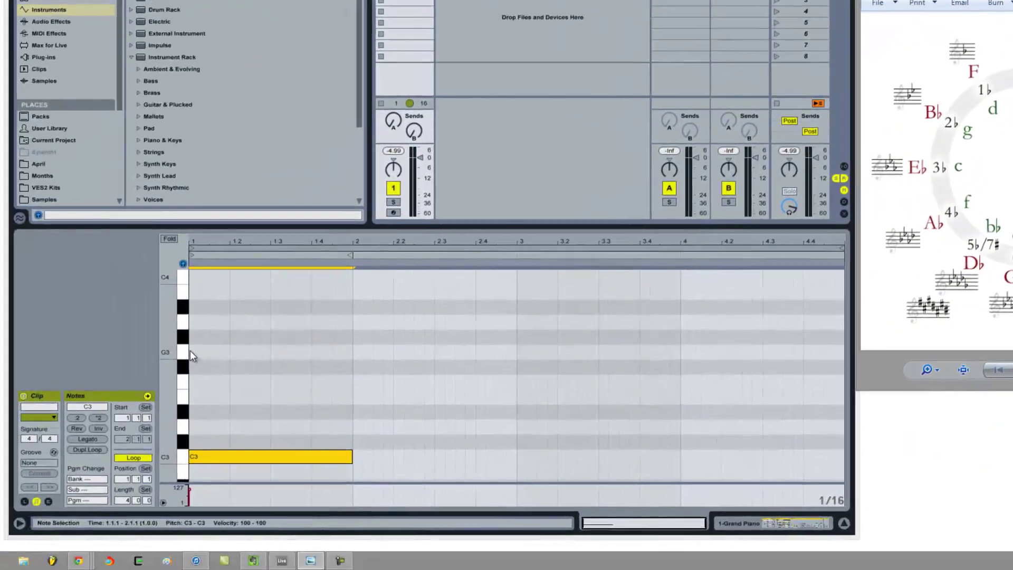
drag(189, 350, 352, 352)
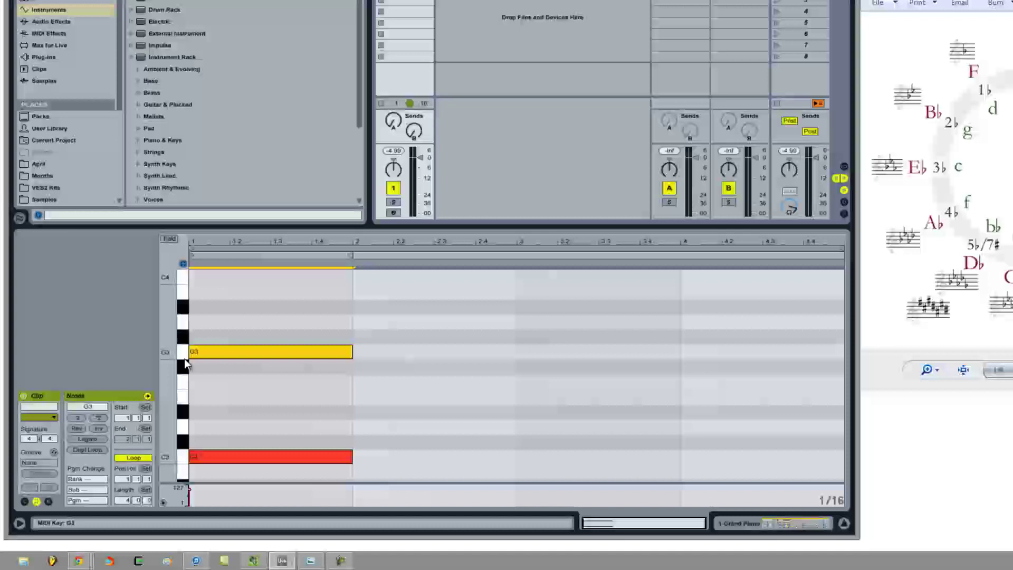
click(185, 458)
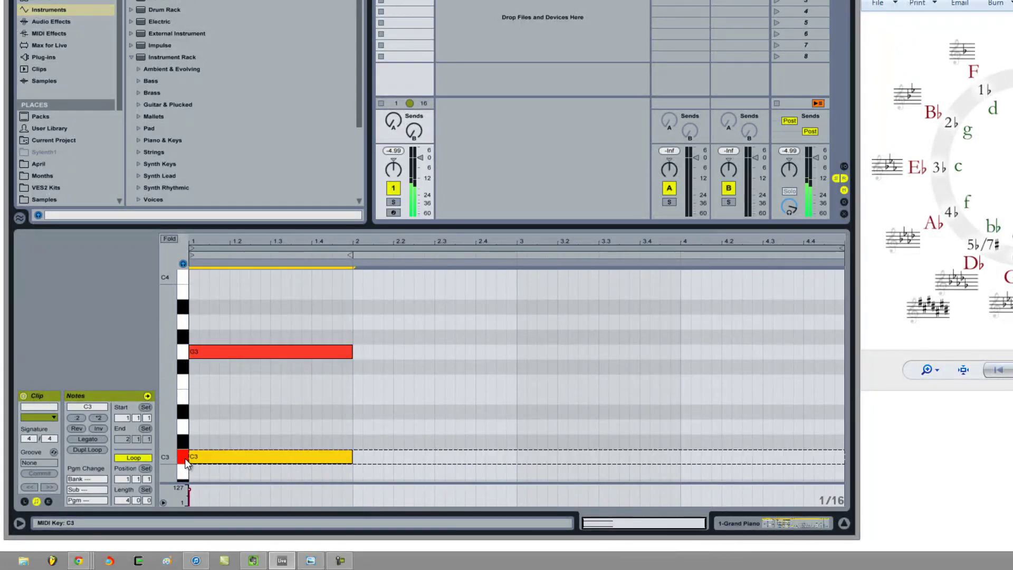
click(185, 427)
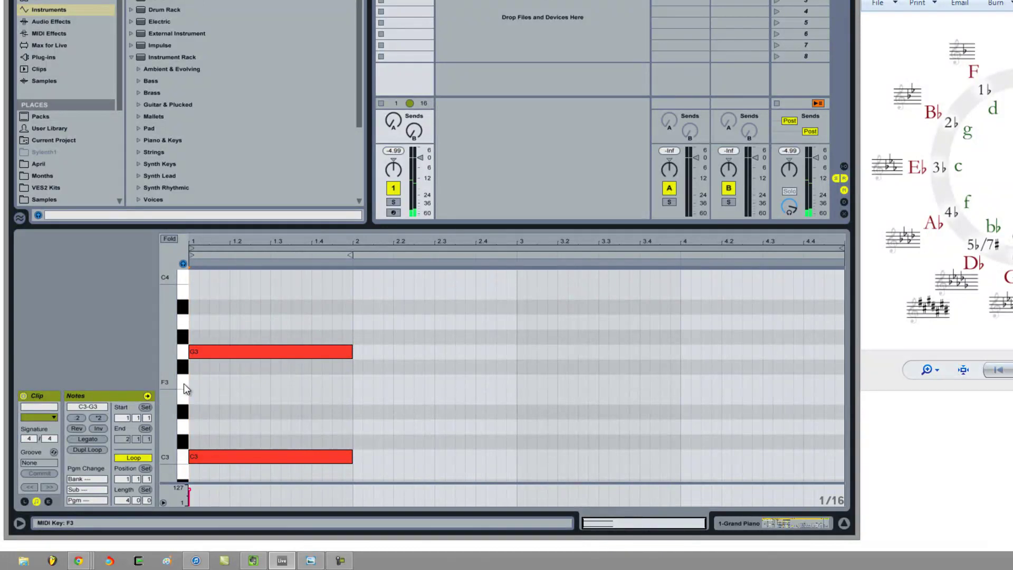
click(185, 351)
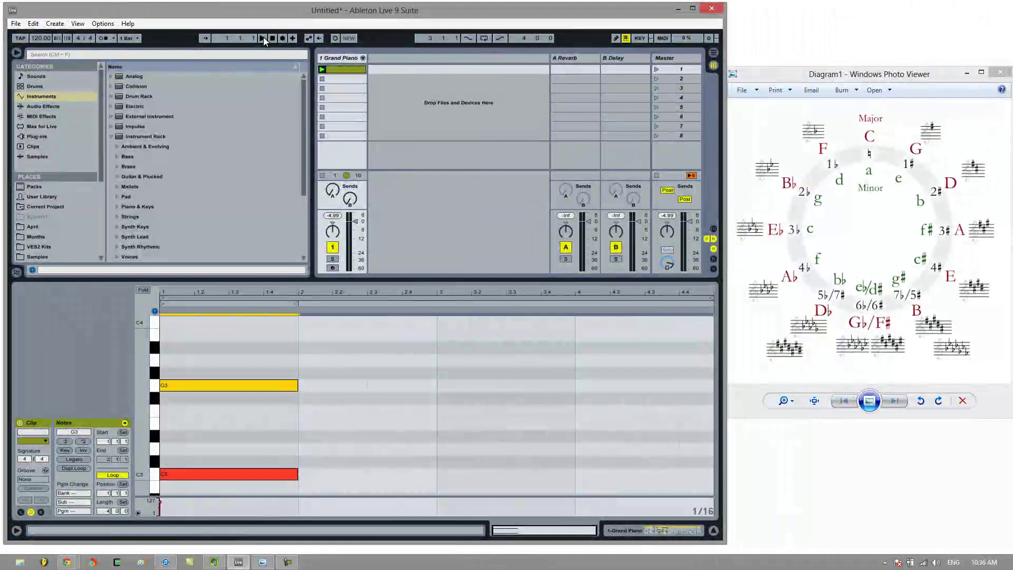
- Play and stop the C3–G3 fifth, then bring the circle of fifths diagram forward
click(262, 38)
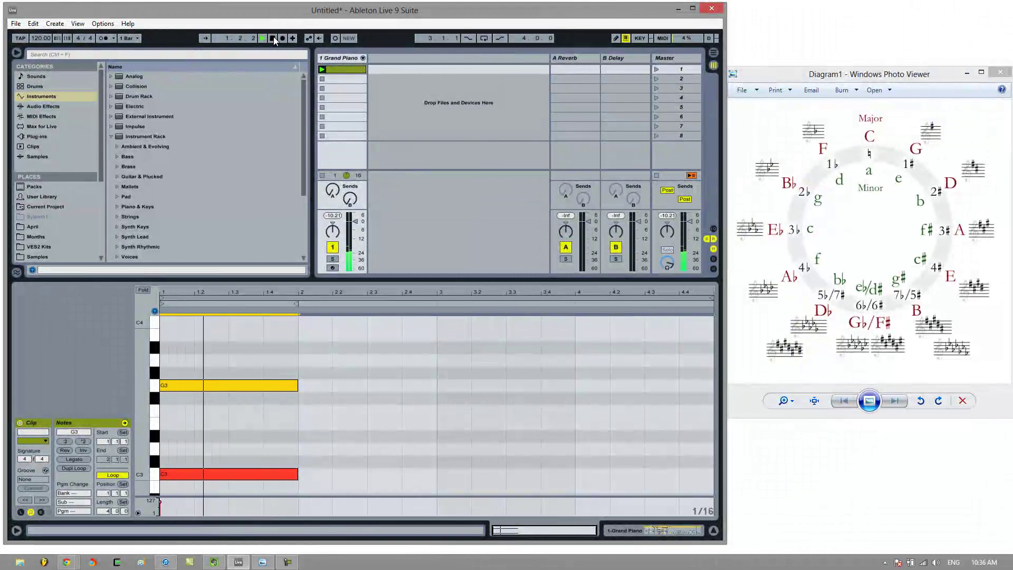
click(272, 38)
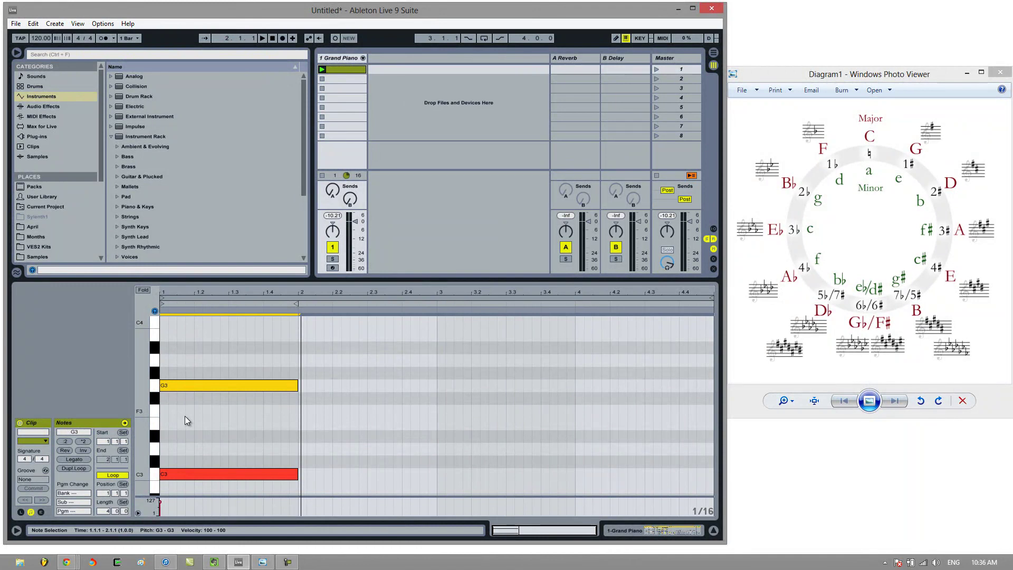
click(802, 75)
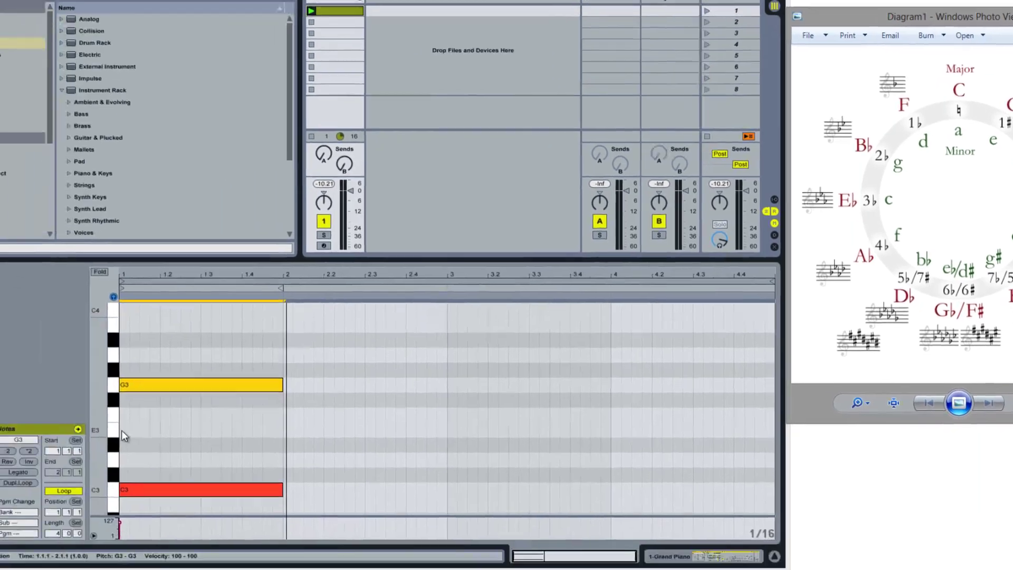
- Add an E3 note lasting to bar 2 to complete the C–E–G chord, and play it
double_click(9, 485)
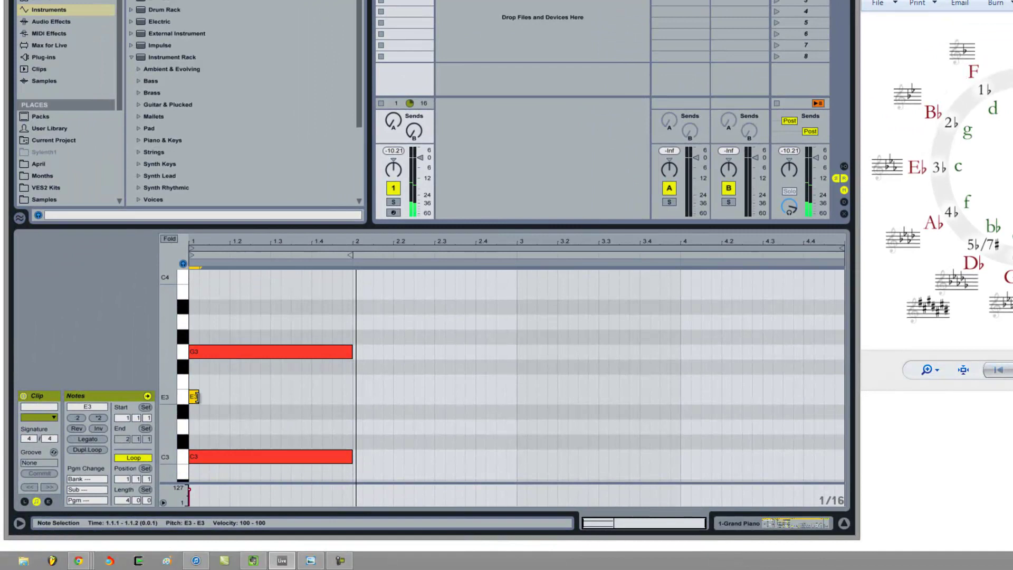
drag(196, 397, 352, 396)
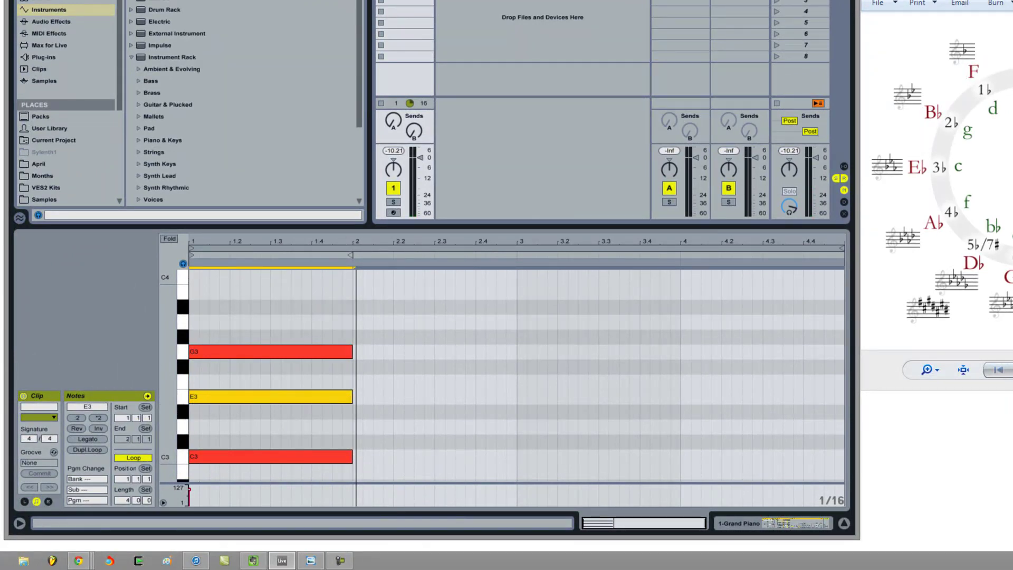
key(space)
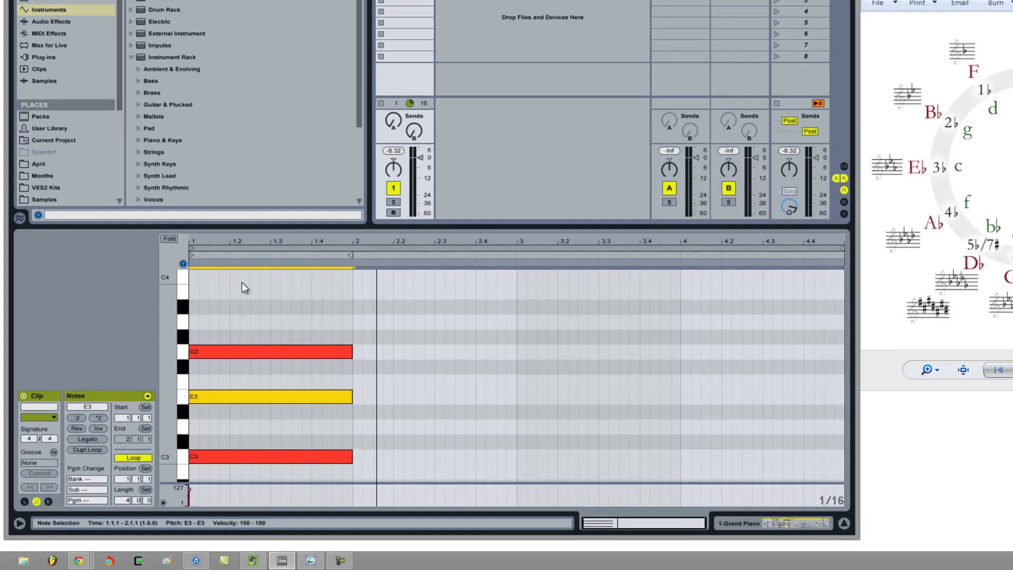
- Clear the time selection, move the insert marker to 2.4.4, and select all three chord notes
drag(221, 290, 314, 290)
scroll(315, 290, down, 1)
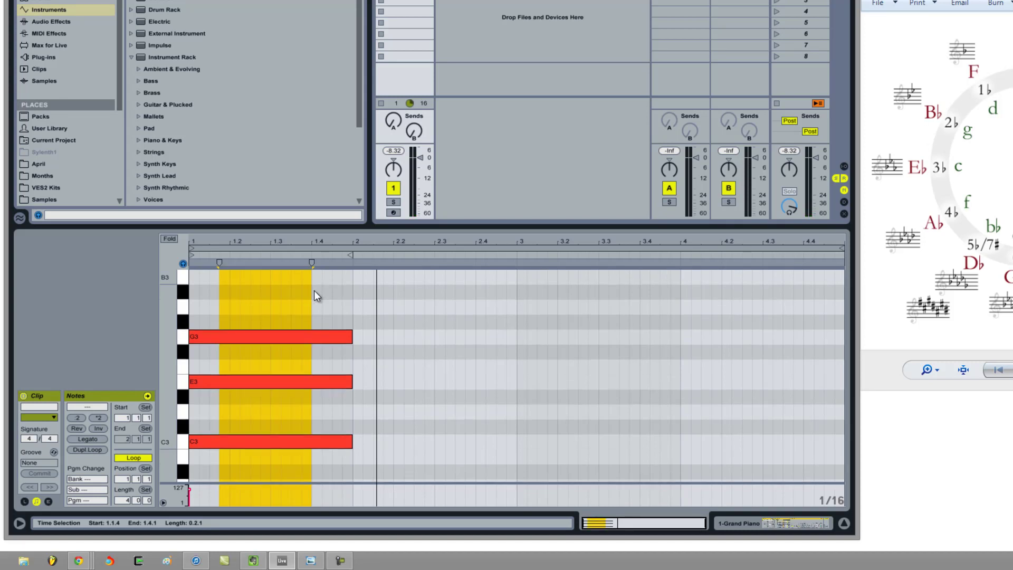
click(442, 361)
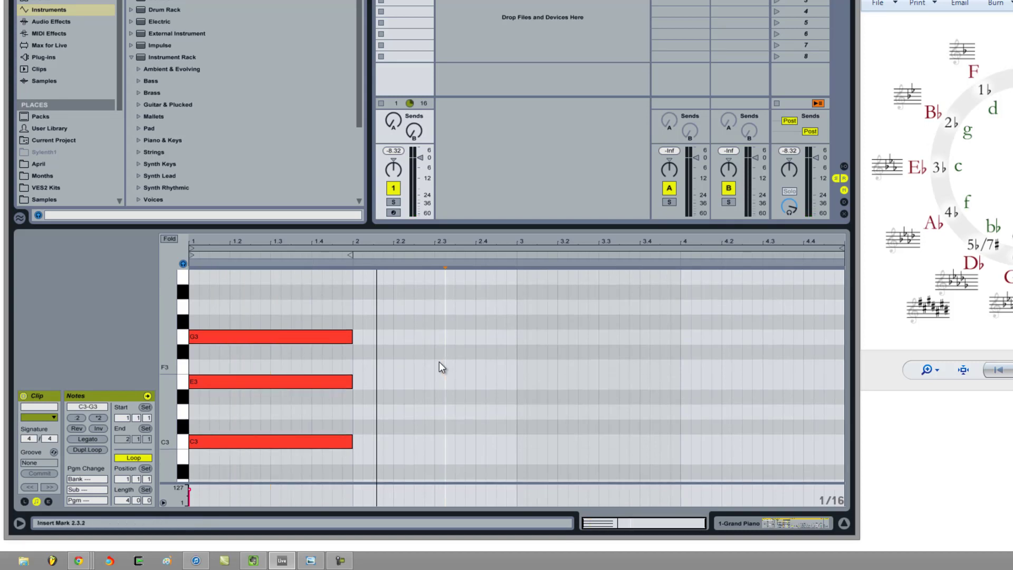
click(508, 463)
drag(408, 454, 245, 316)
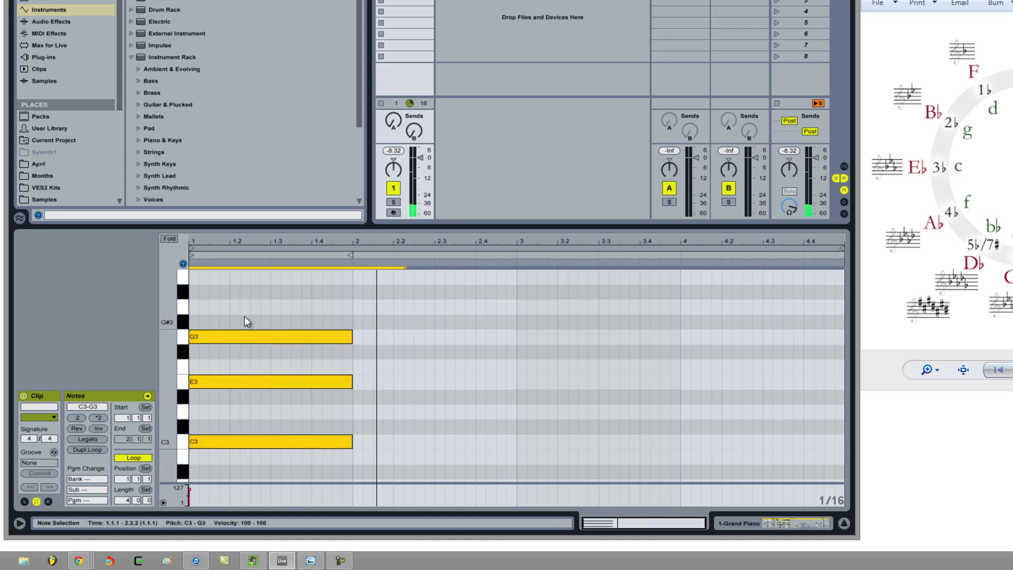
- Delete the selected C3, E3 and G3 notes
key(Delete)
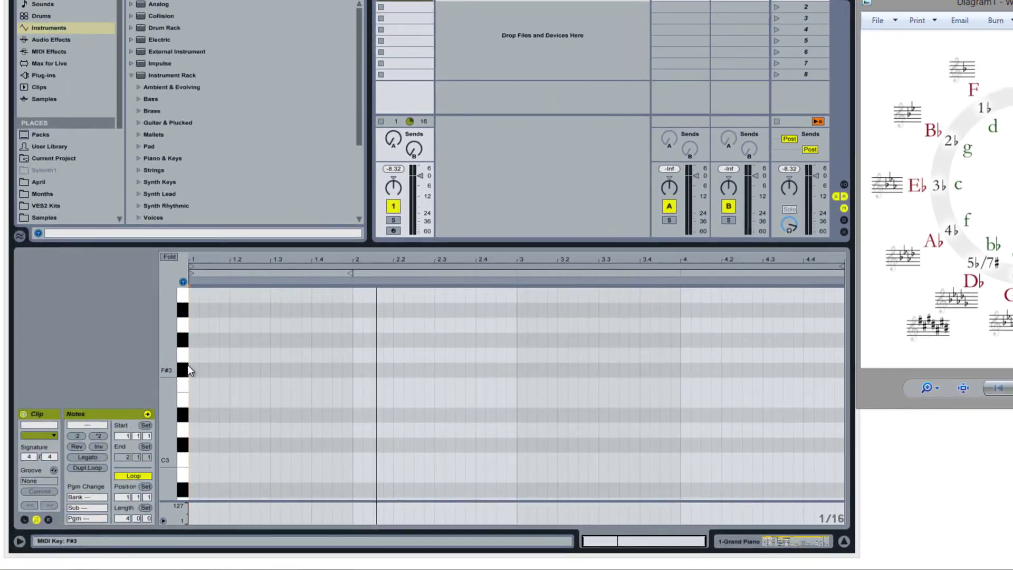
- Draw one-bar F#3 and C#3 notes starting at bar 1
double_click(192, 369)
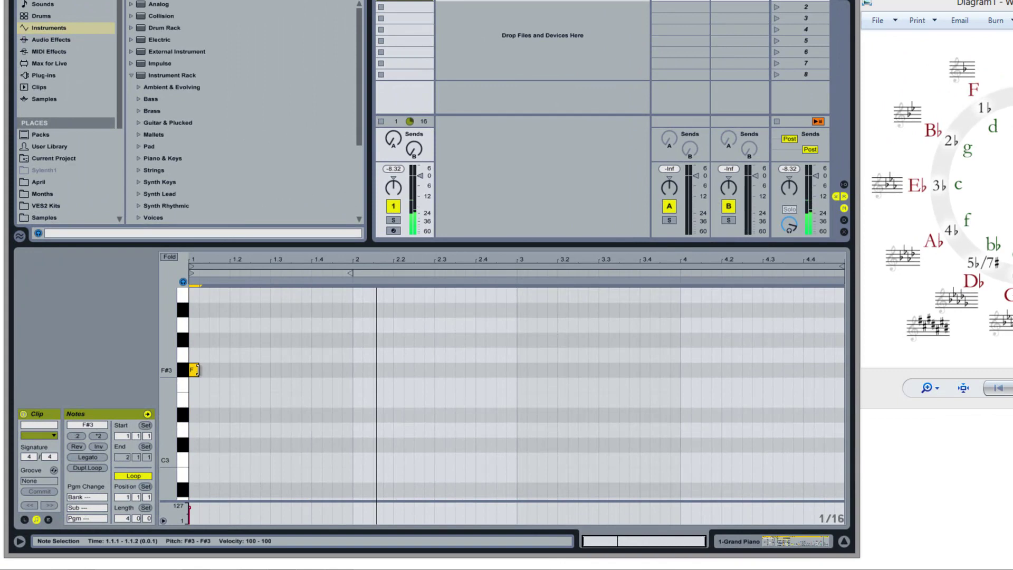
drag(197, 369, 353, 370)
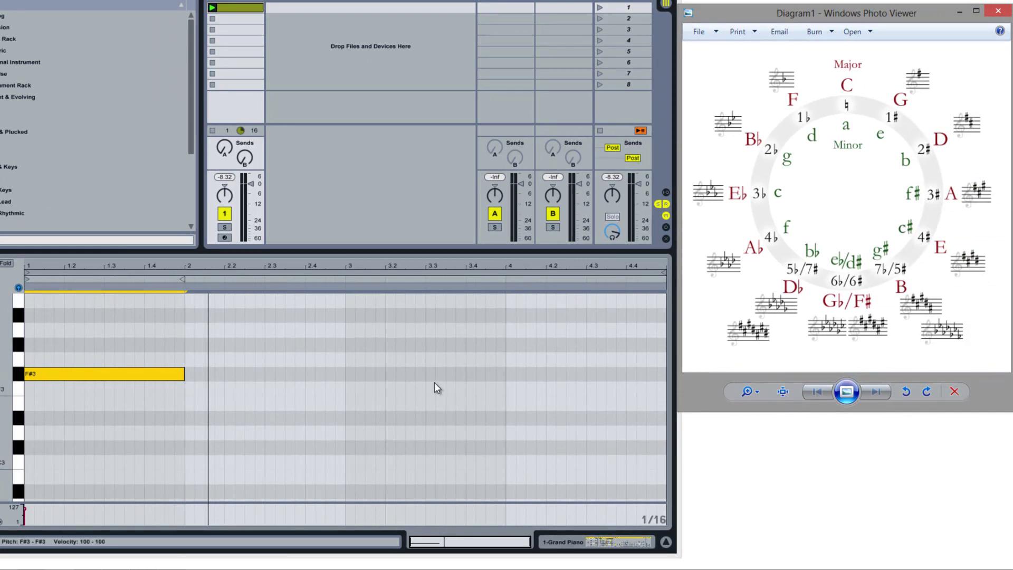
double_click(30, 448)
drag(35, 447, 182, 447)
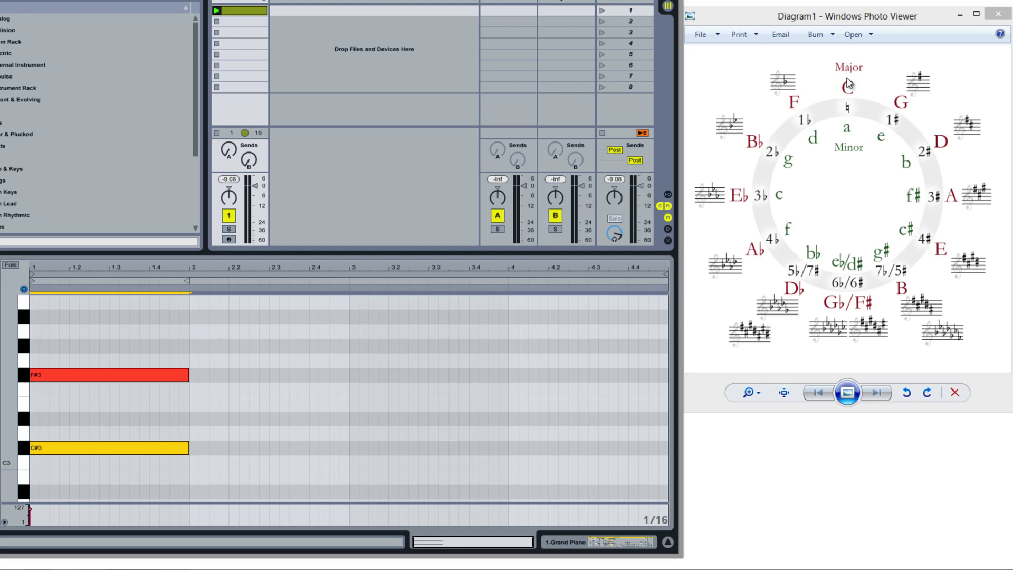
- Trace C to G and A minor on the circle of fifths, then add a one-bar A3 and play the F#m chord
drag(848, 84, 952, 141)
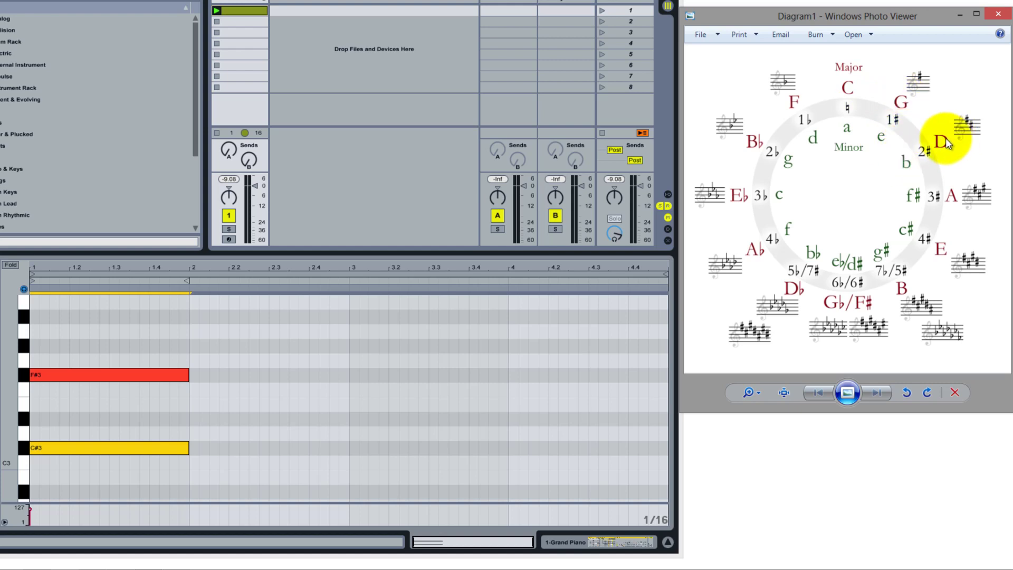
mouse_move(877, 128)
mouse_down()
mouse_move(889, 105)
mouse_move(976, 190)
mouse_move(914, 206)
mouse_up()
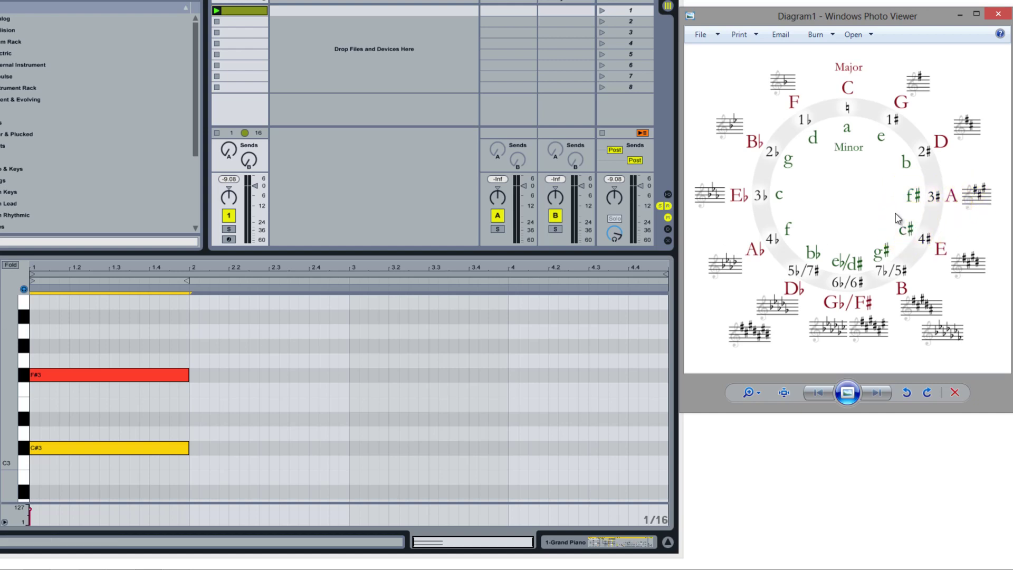
double_click(34, 332)
drag(42, 331, 189, 332)
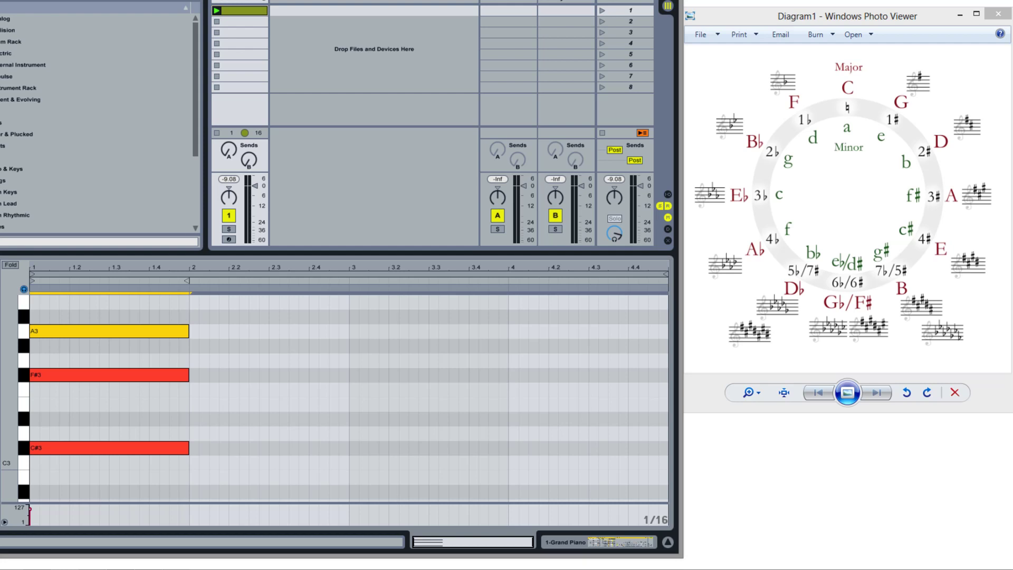
key(space)
click(830, 16)
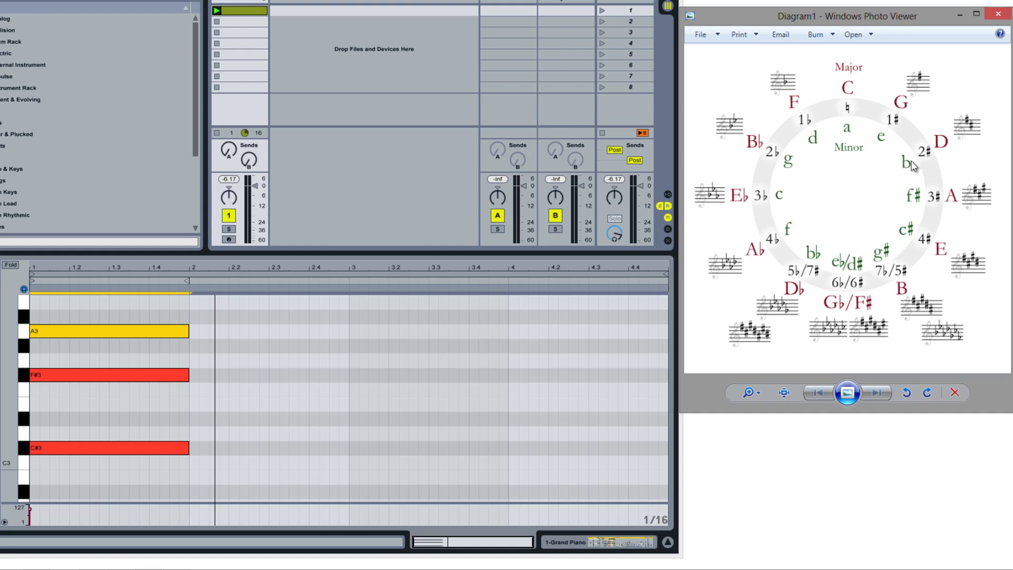
- Draw one-bar B2, D3 and F#3 notes in bar 2, then play and stop the first two chords
double_click(191, 476)
drag(199, 476, 349, 477)
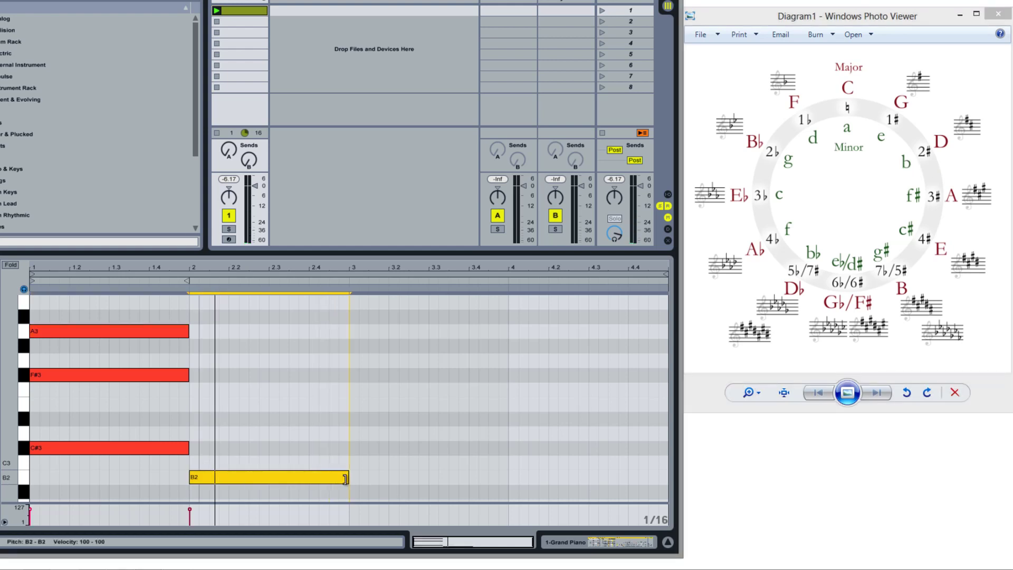
click(891, 160)
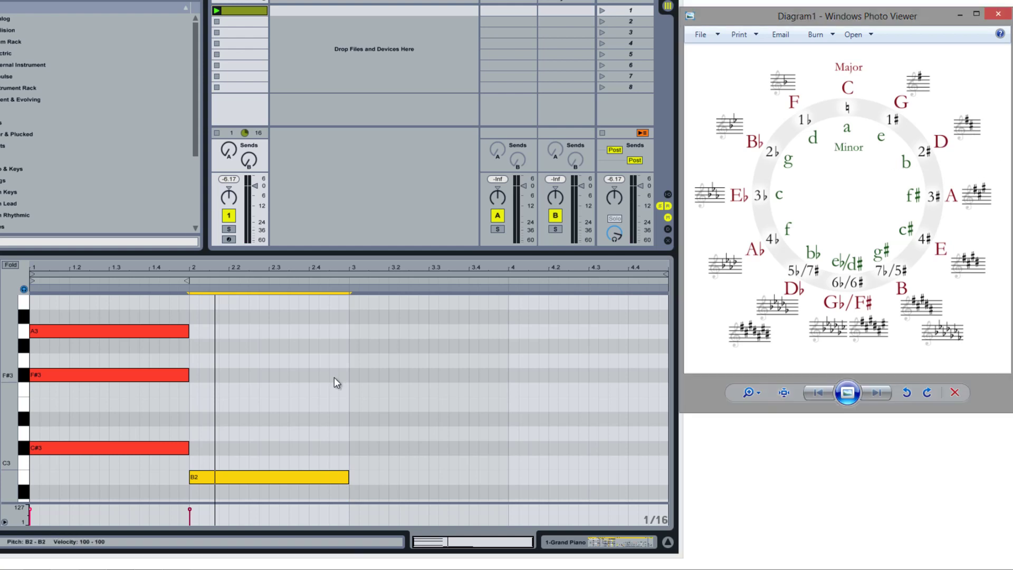
double_click(191, 433)
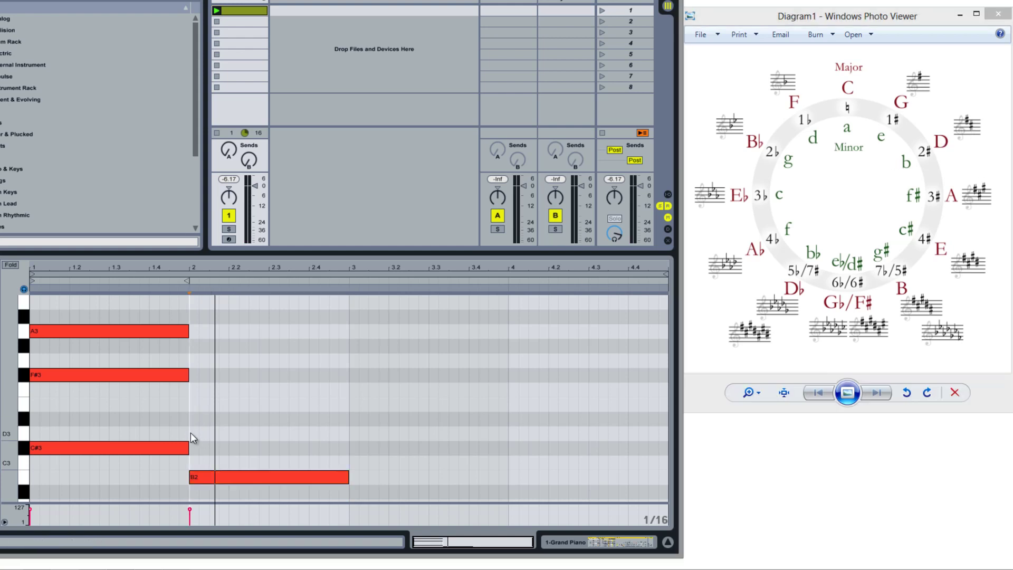
drag(197, 433, 349, 433)
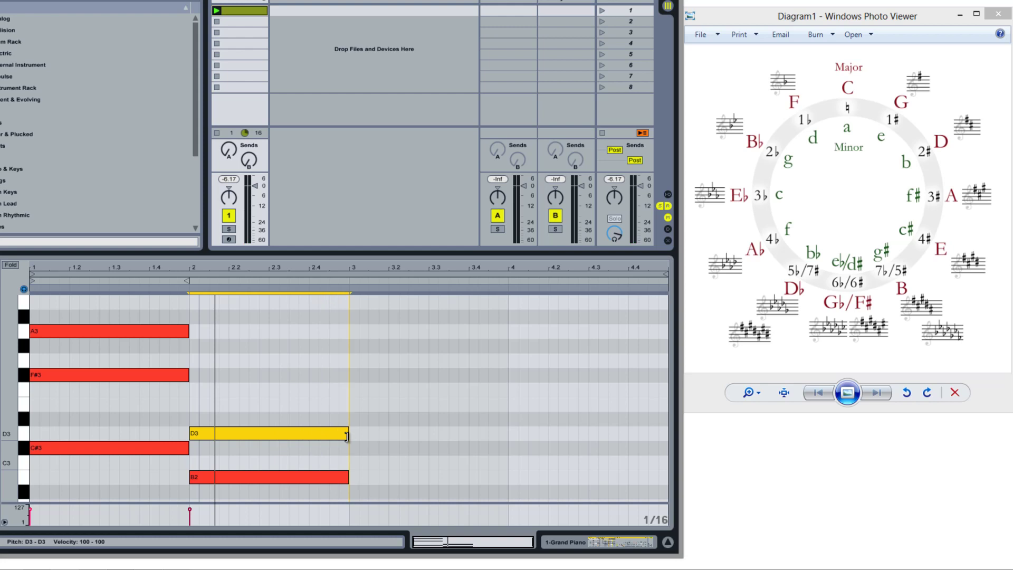
double_click(194, 374)
drag(199, 375, 350, 373)
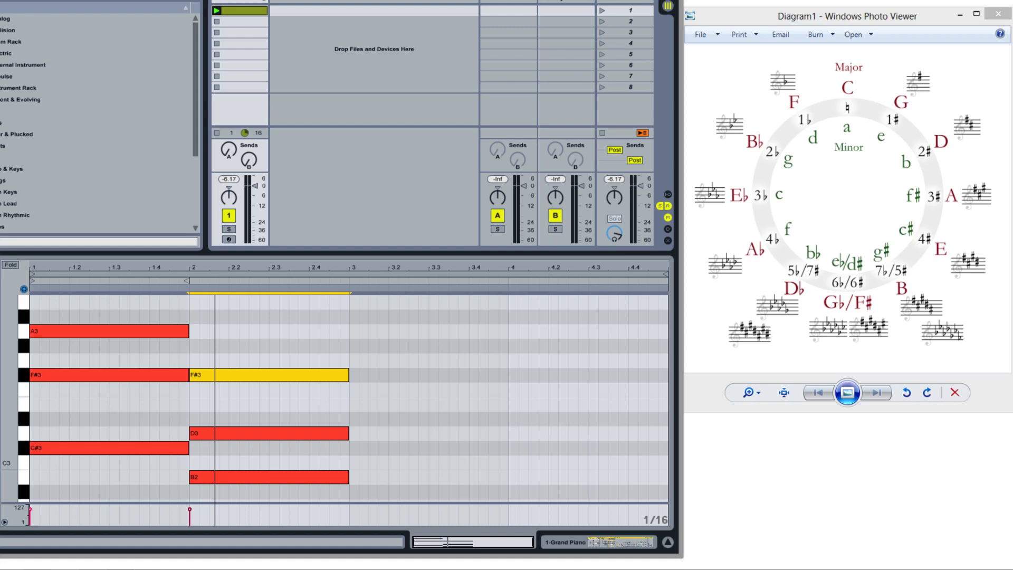
key(space)
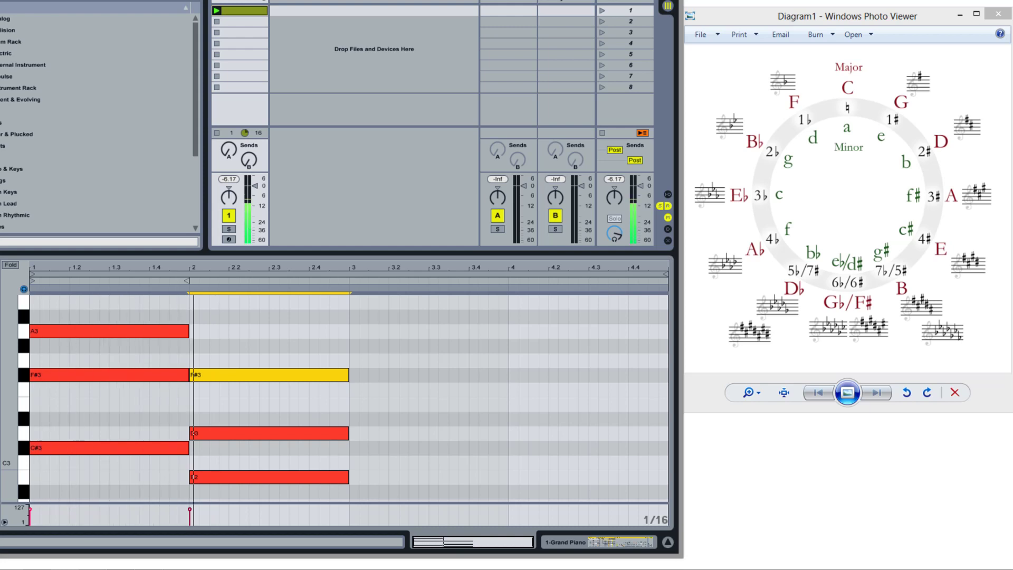
key(space)
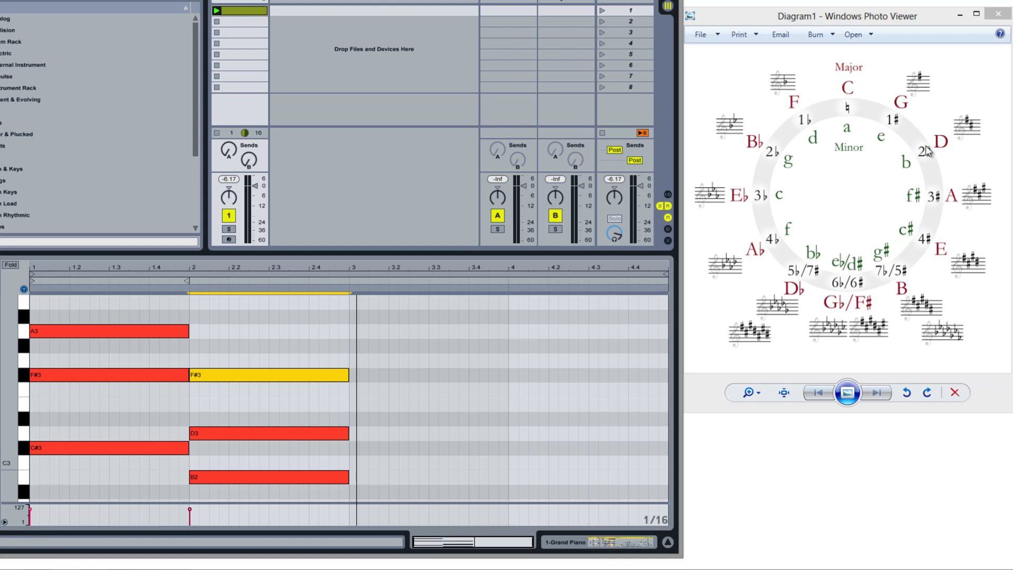
click(908, 236)
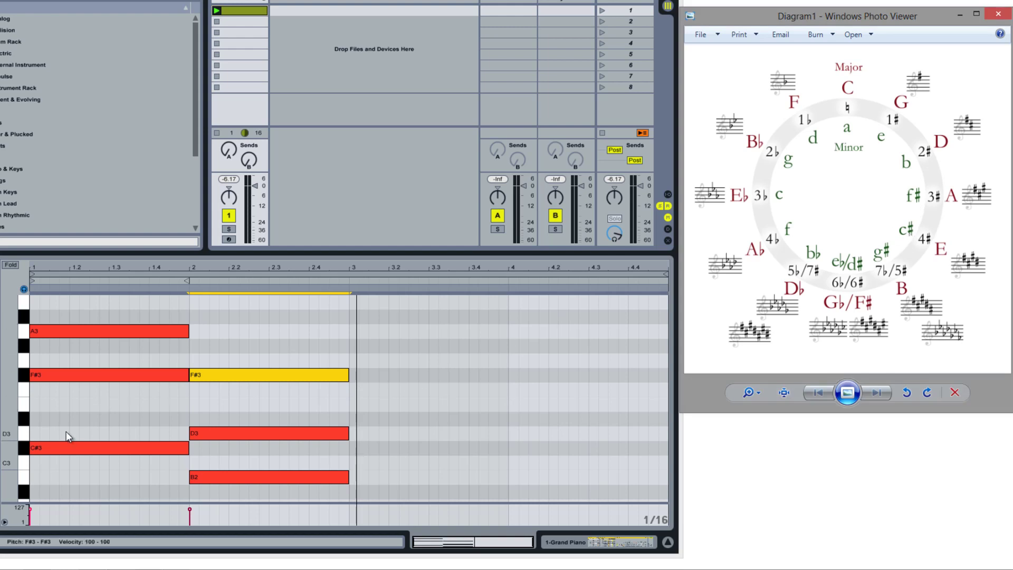
- Draw C#3, E3 and G#3 notes spanning bar 3, checking the circle of fifths diagram
click(349, 450)
double_click(351, 449)
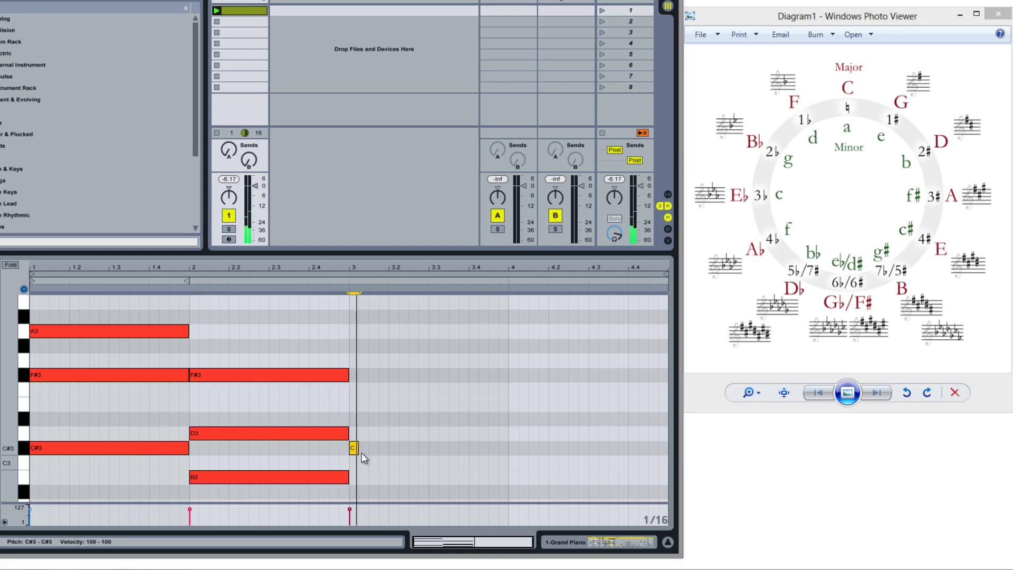
drag(360, 448, 507, 448)
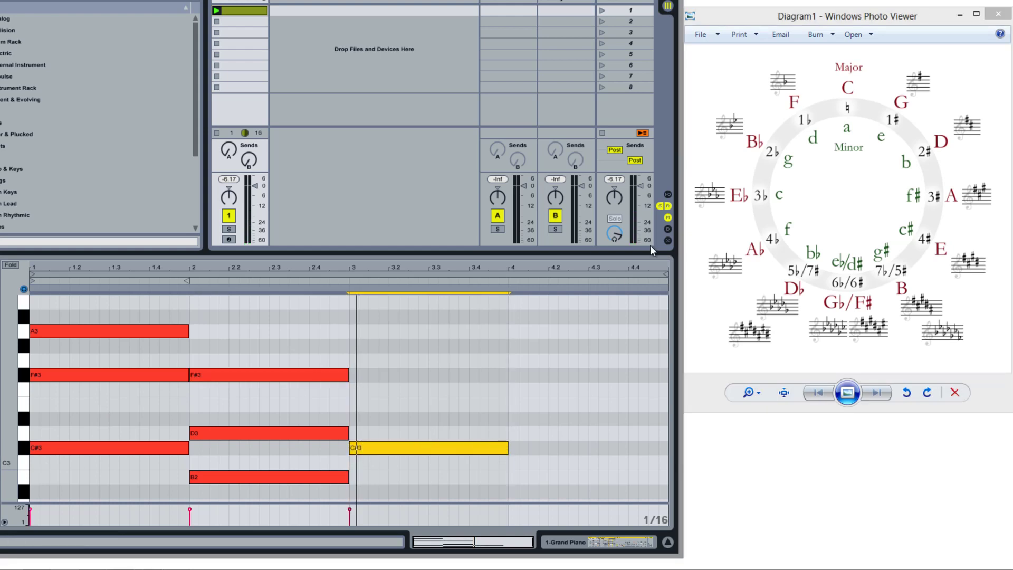
click(902, 231)
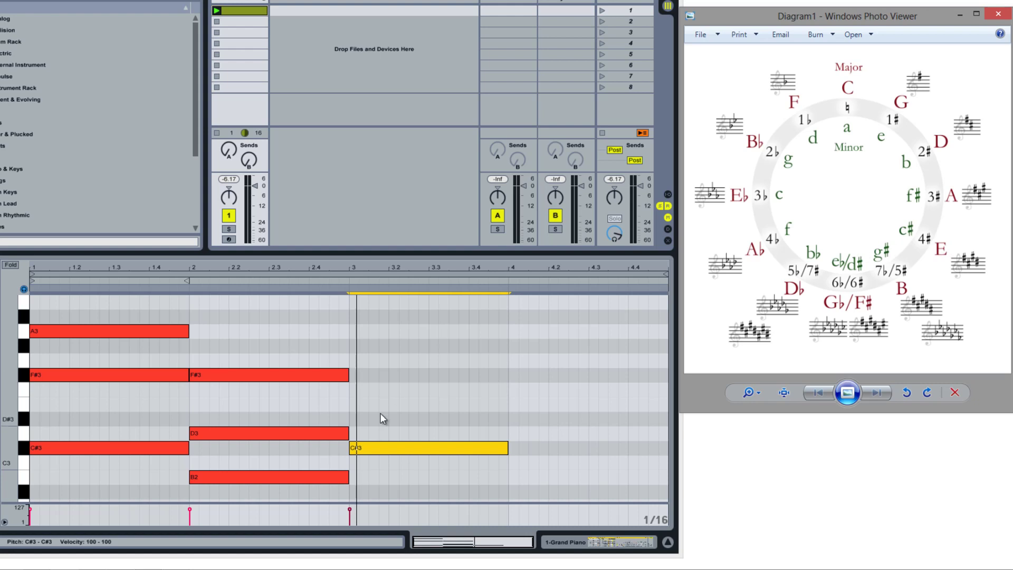
drag(350, 404, 507, 404)
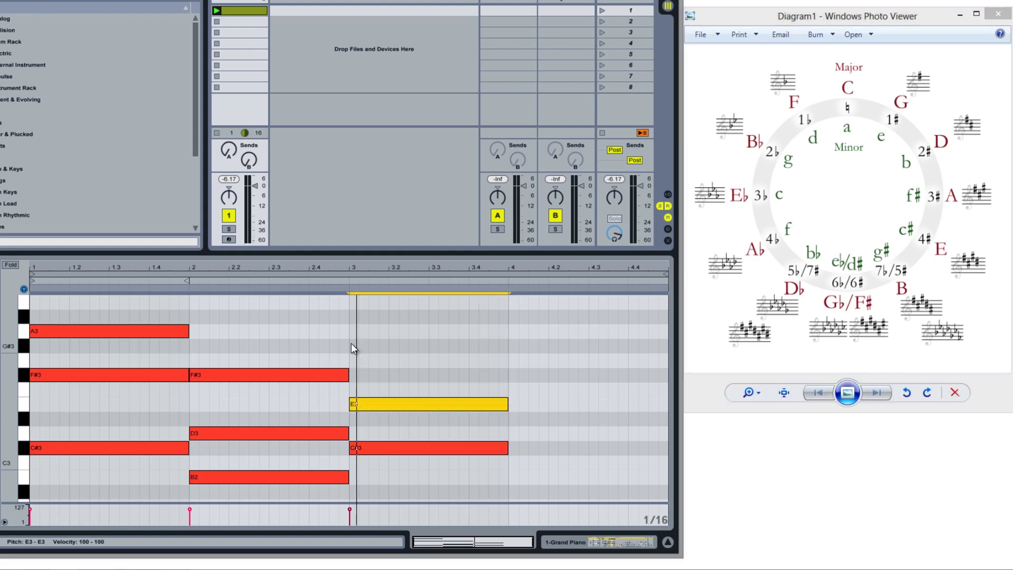
drag(350, 345, 505, 355)
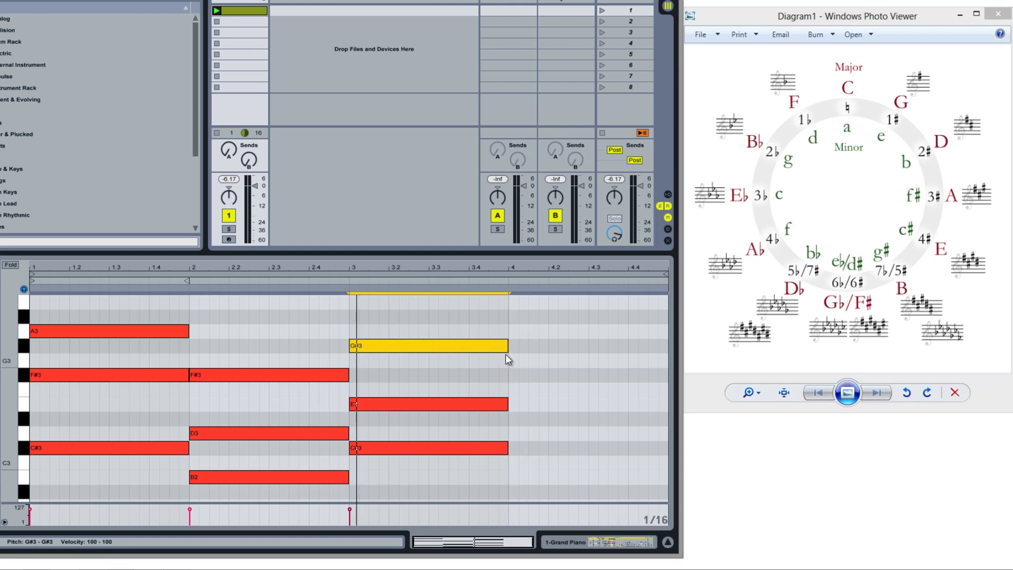
- Copy the bar-1 F#m chord (C#3, F#3, A3) into bar 4 and play the full progression
click(100, 308)
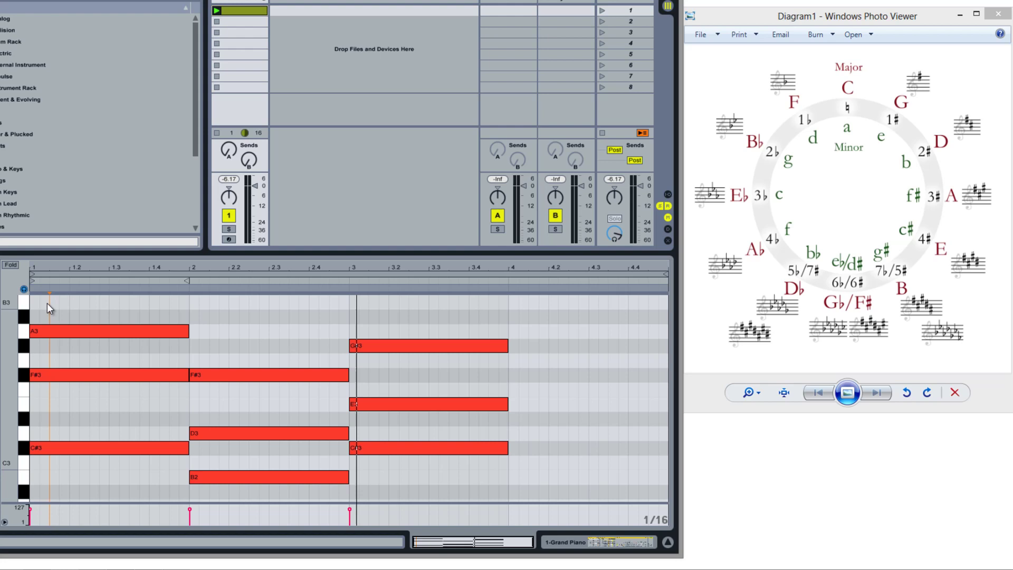
drag(46, 303, 135, 460)
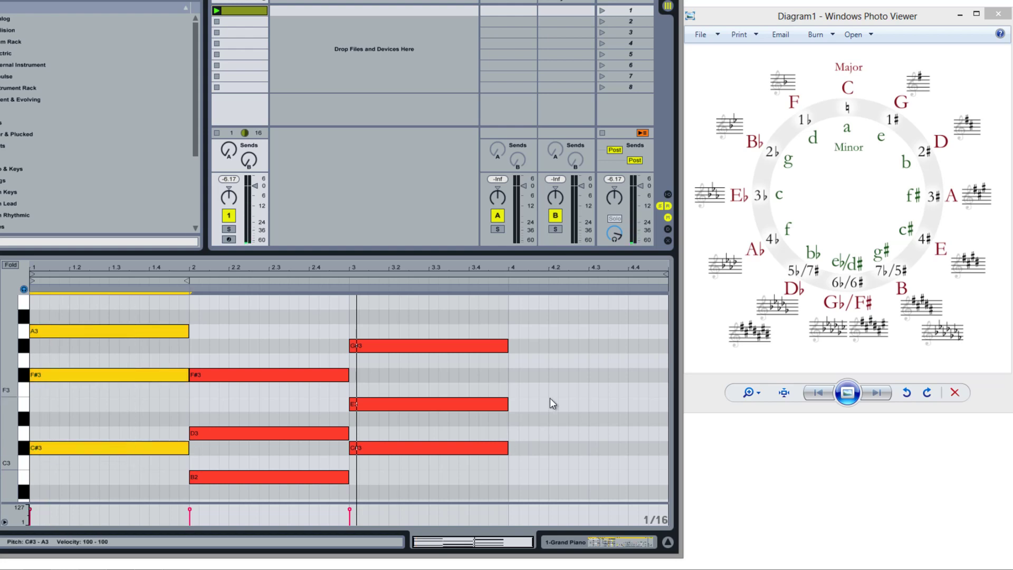
key(ctrl+c)
click(507, 328)
key(ctrl+v)
click(388, 319)
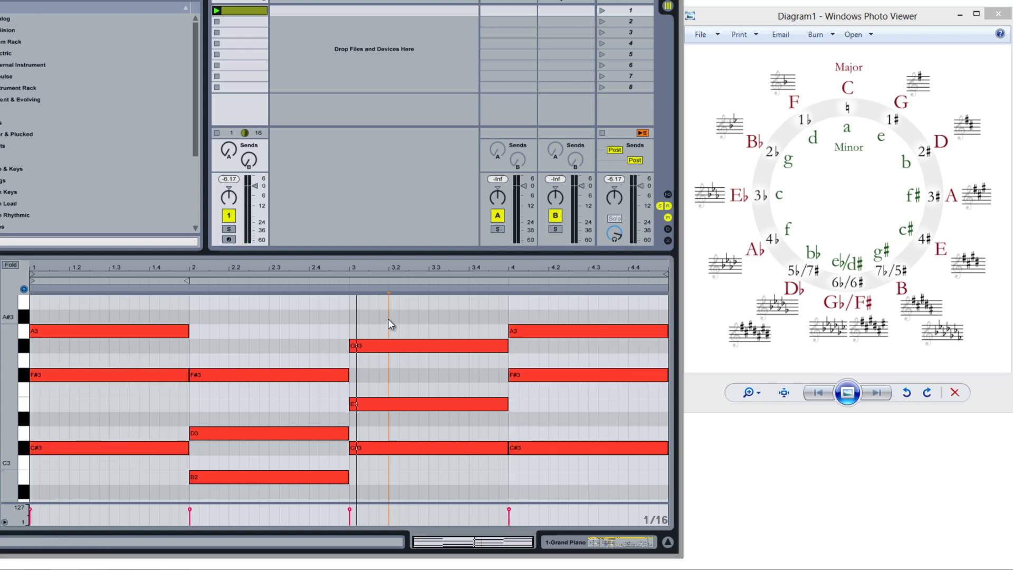
key(space)
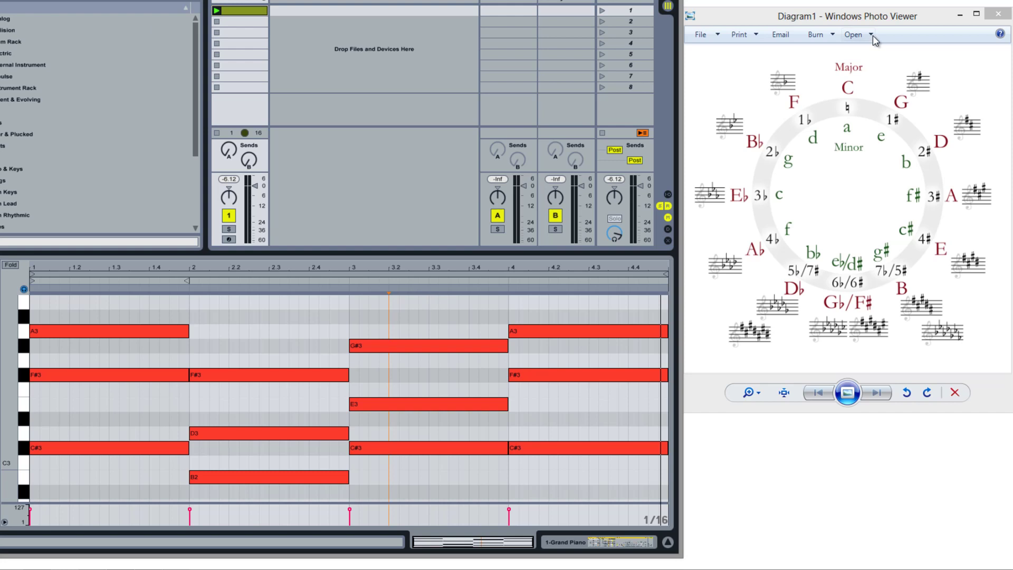
- Unsnap the circle of fifths Photo Viewer window into a smaller floating window
drag(798, 16, 785, 45)
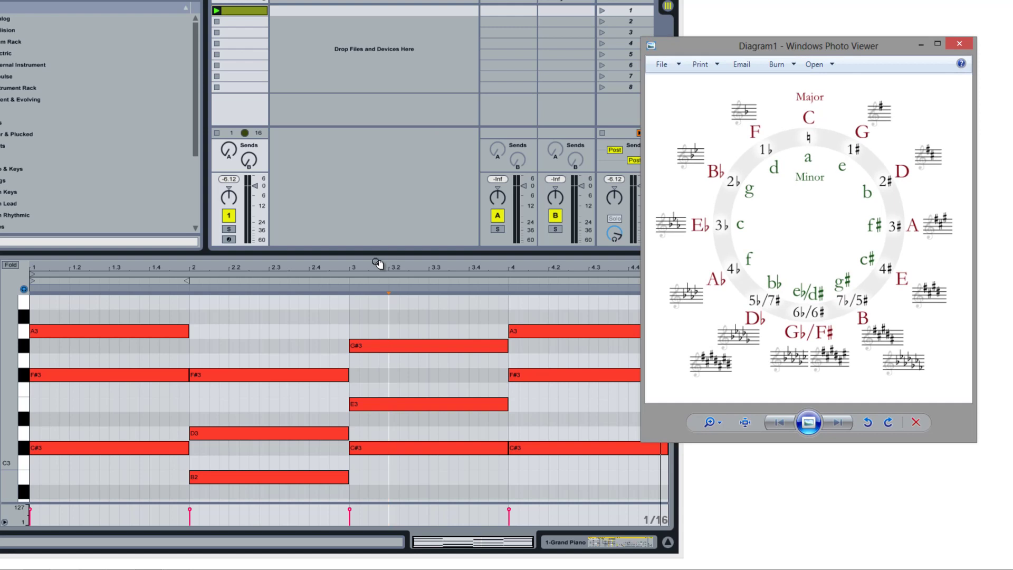